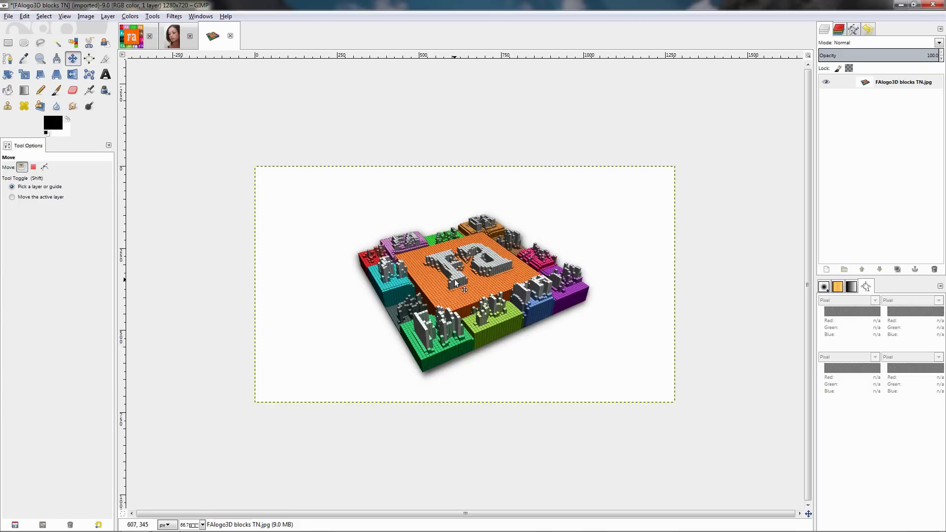
# - Switch to the rect4765.png image with the colourful FA logo tiles
pyautogui.click(131, 37)
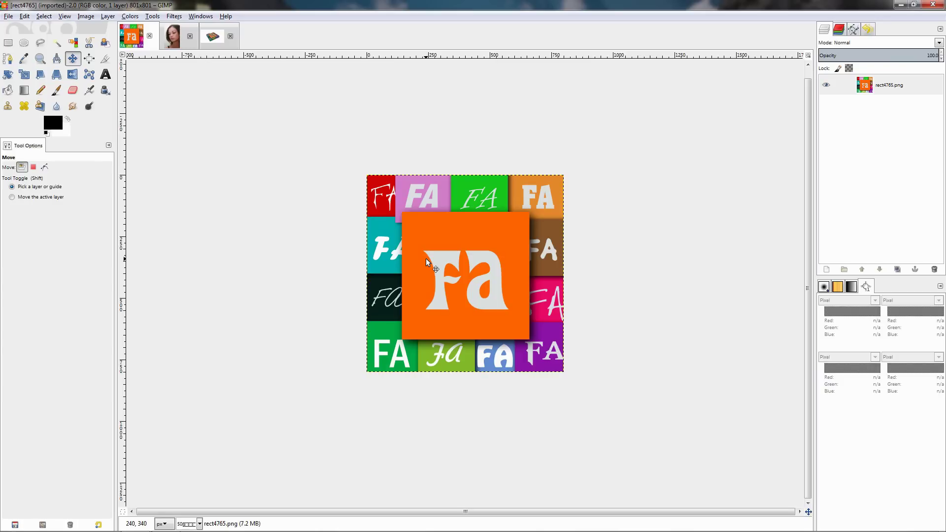
# - Open the Filters menu for the FA tiles image
pyautogui.click(168, 16)
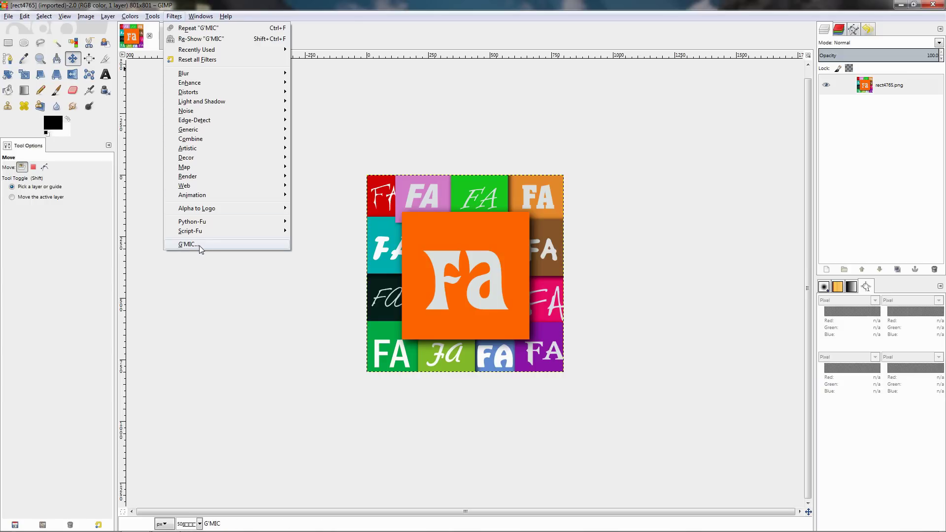
# - Open G'MIC and select the Rendering › 3d blocks filter to preview the logo
pyautogui.moveTo(197, 16)
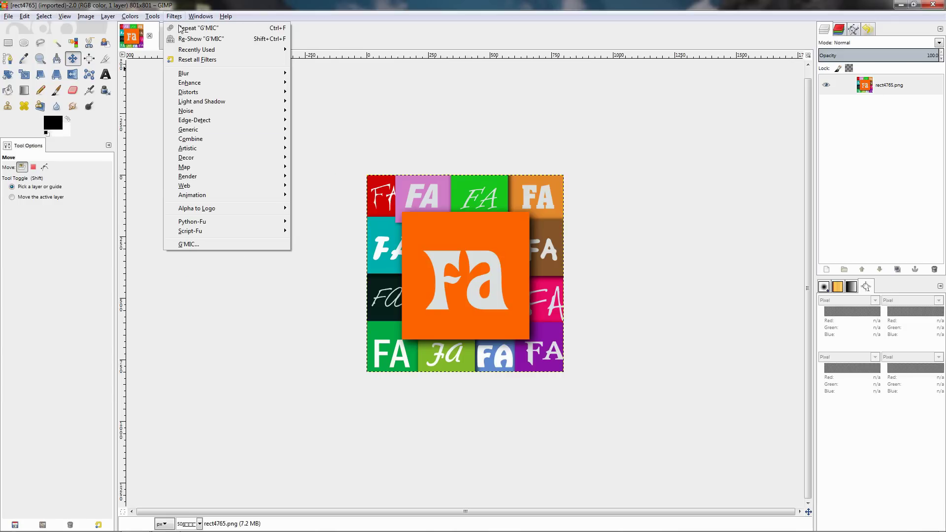
pyautogui.click(190, 247)
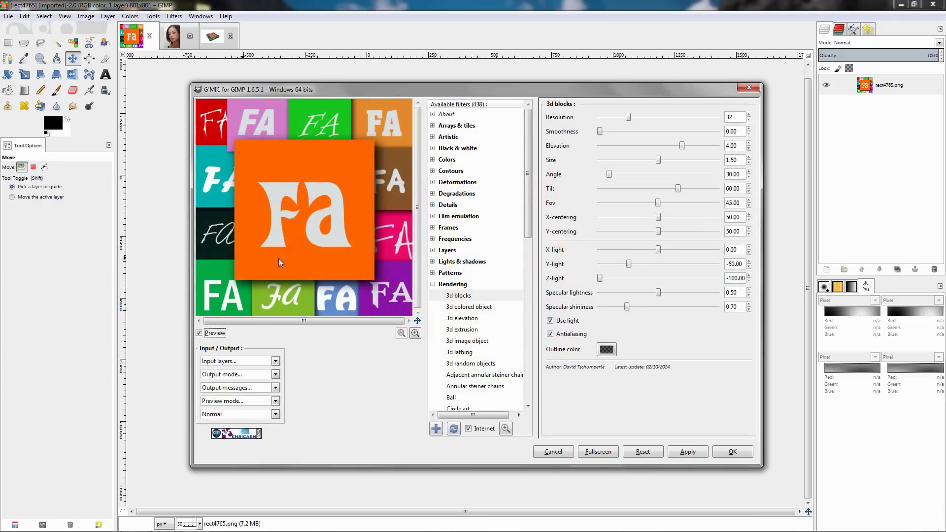
pyautogui.click(433, 285)
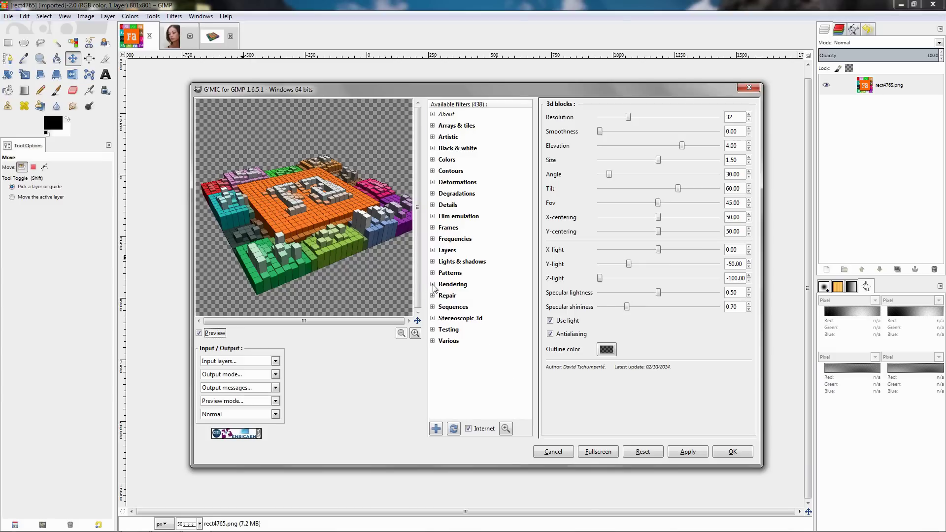
pyautogui.click(433, 285)
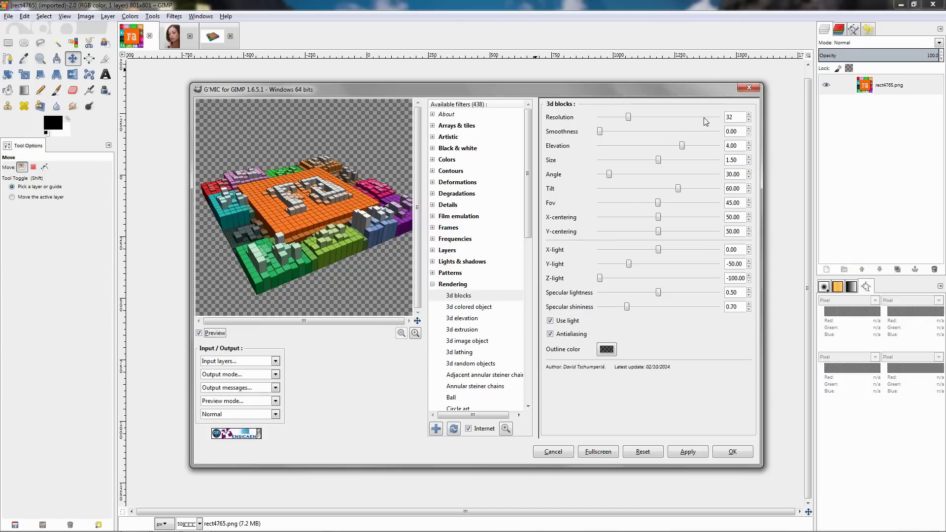
# - Set the 3d blocks Resolution to 72, Elevation to 4.54 and Size to 1.24
pyautogui.doubleClick(736, 117)
pyautogui.write('72')
pyautogui.press('Return')
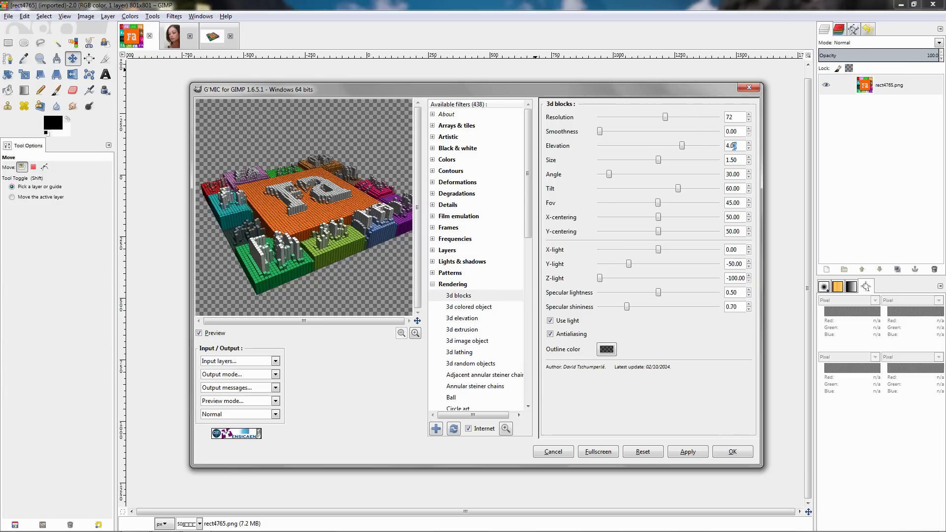
pyautogui.doubleClick(738, 147)
pyautogui.write('54')
pyautogui.press('Return')
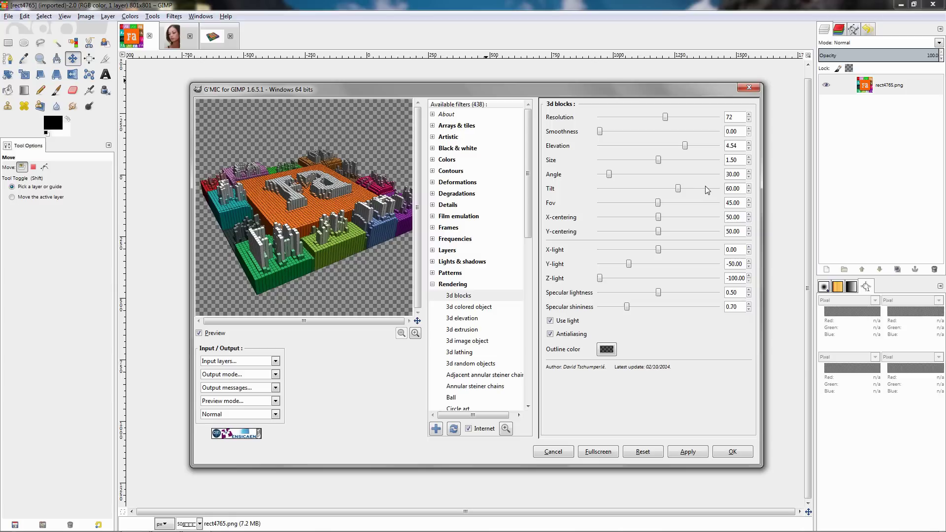
pyautogui.doubleClick(734, 160)
pyautogui.write('1.24')
pyautogui.press('Return')
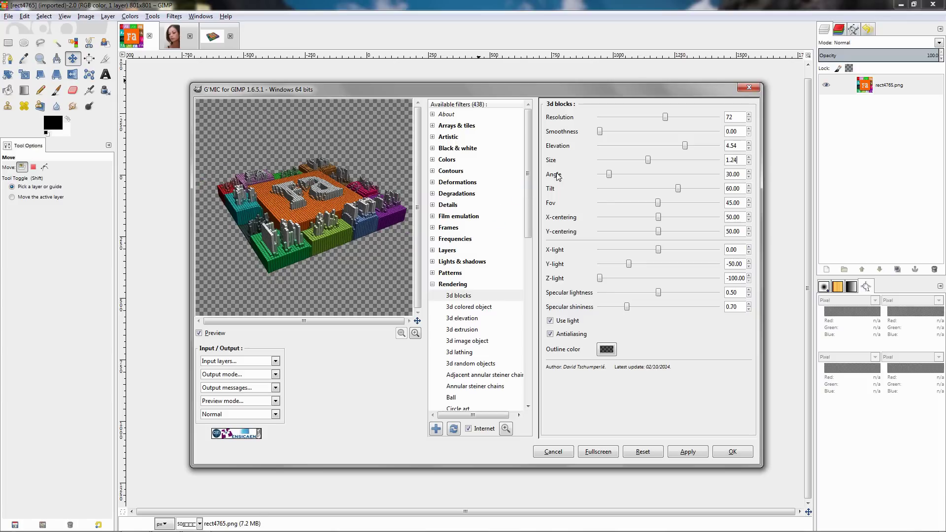
# - Set the 3d blocks Tilt to 54.60 and X-centering to 46.44
pyautogui.doubleClick(739, 189)
pyautogui.write('54.60')
pyautogui.press('Return')
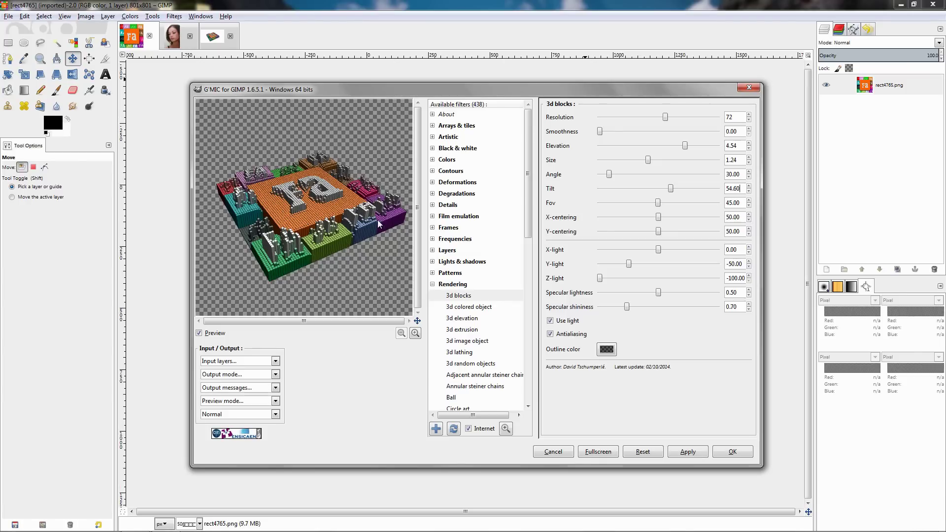
pyautogui.doubleClick(741, 216)
pyautogui.write('46.44')
pyautogui.press('Return')
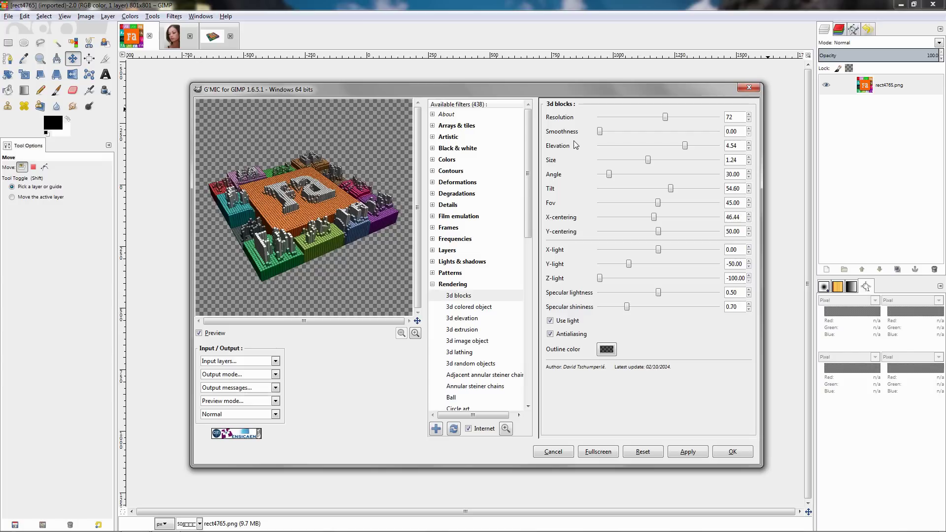
# - Try a higher Smoothness, return it to 0, and apply the 3d blocks filter
pyautogui.moveTo(599, 131); pyautogui.dragTo(627, 131)
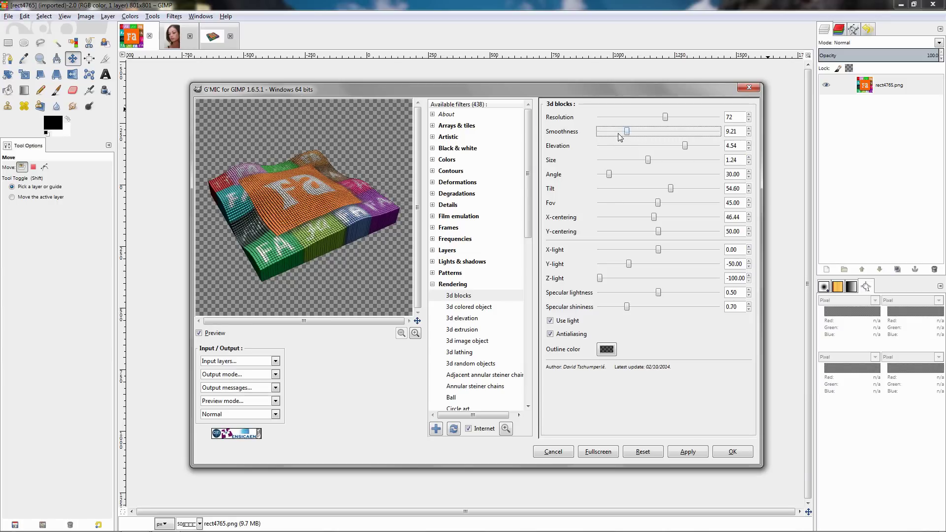
pyautogui.moveTo(626, 132); pyautogui.dragTo(585, 143)
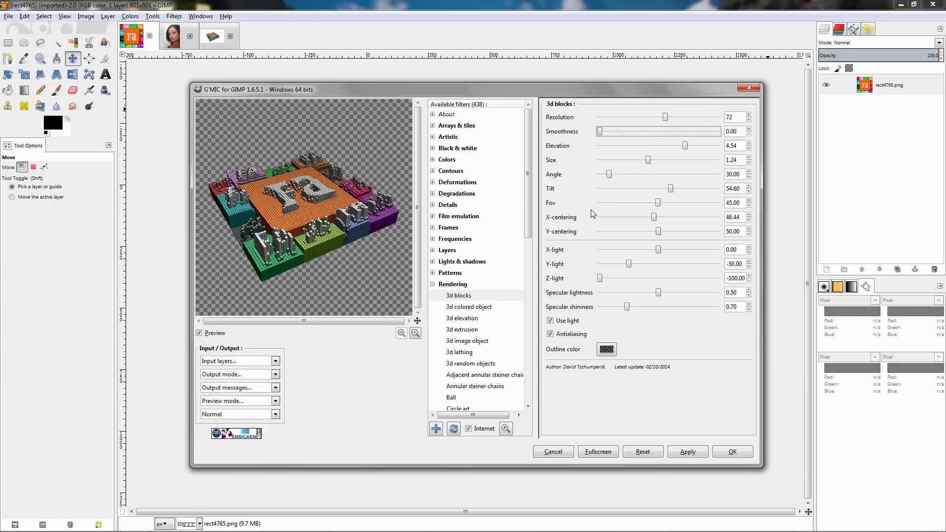
pyautogui.click(738, 453)
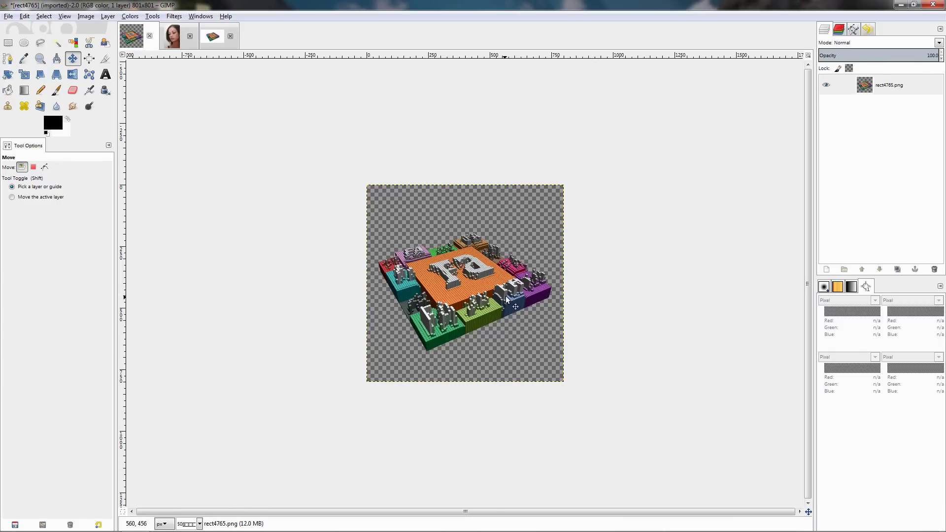
# - Duplicate the blocks layer and fill the original bottom layer with white
pyautogui.click(897, 269)
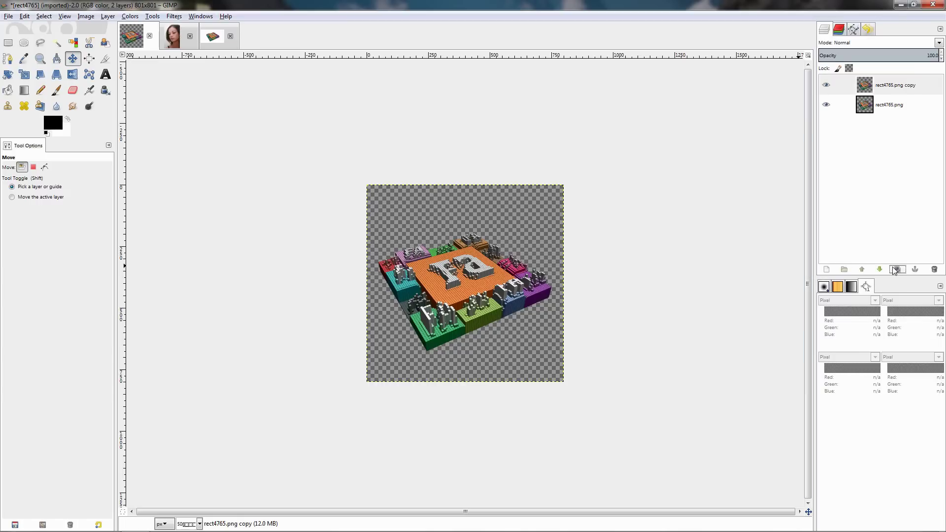
pyautogui.click(875, 101)
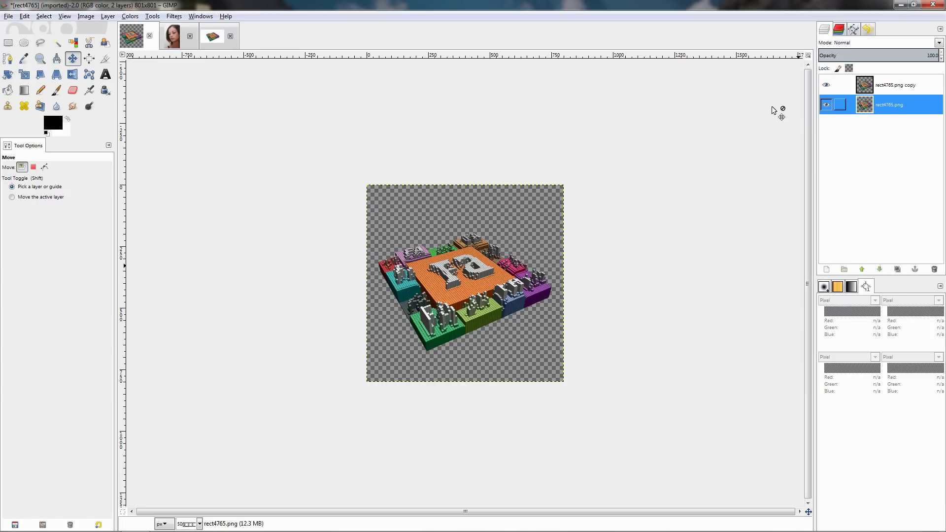
pyautogui.click(24, 16)
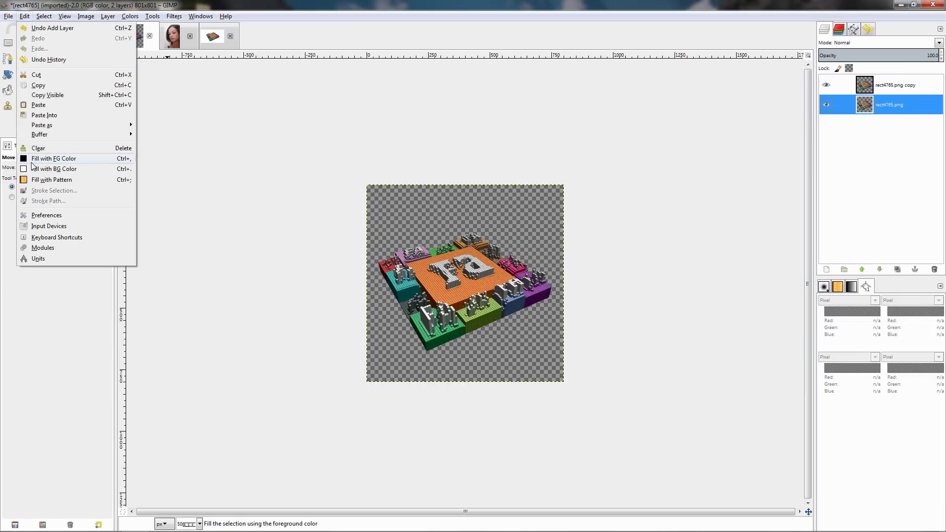
pyautogui.click(59, 169)
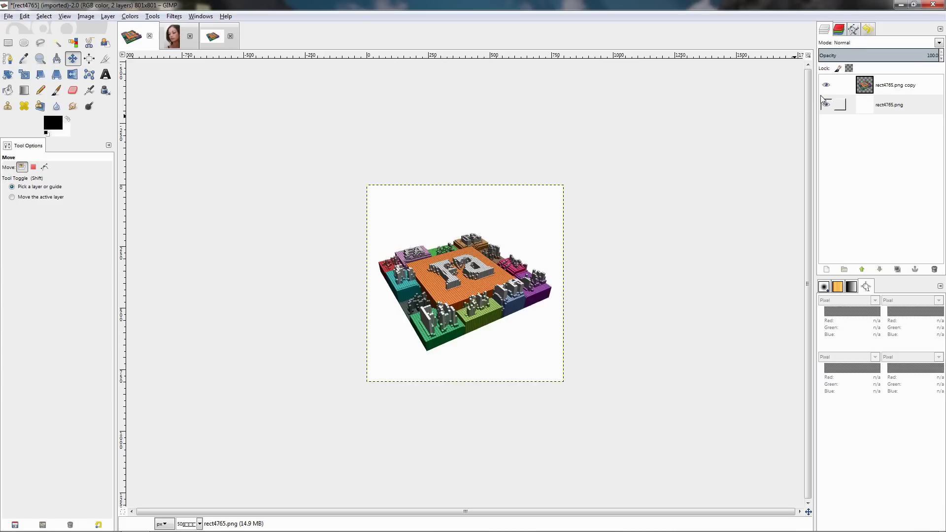
# - Raise the copied blocks layer's saturation by 42 using Hue-Saturation
pyautogui.click(869, 91)
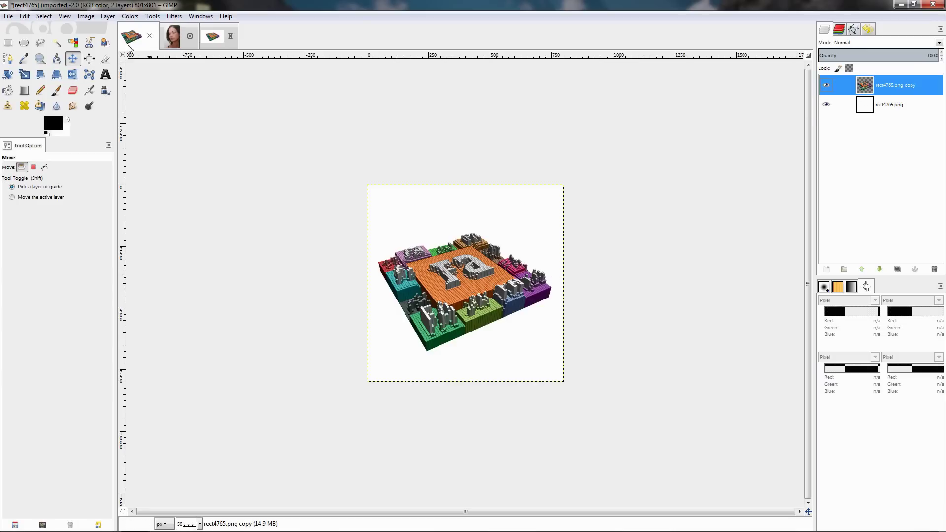
pyautogui.click(129, 16)
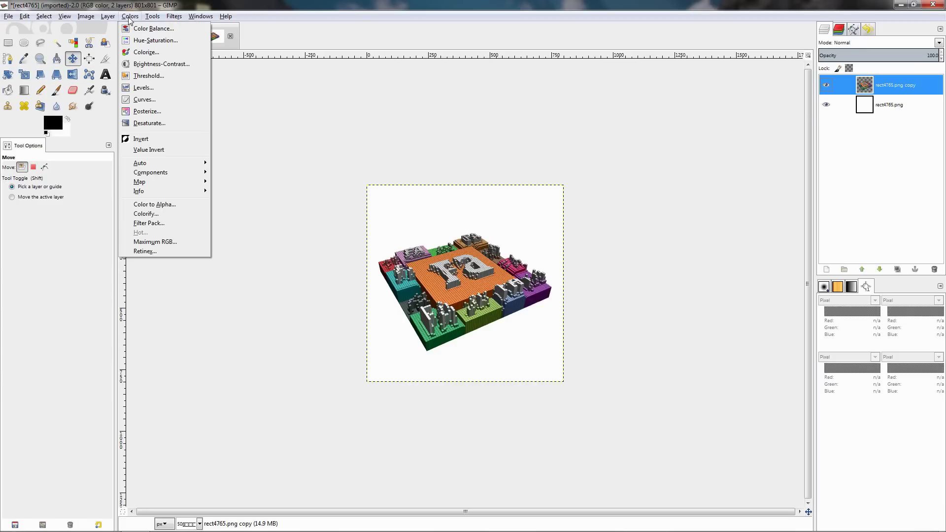
pyautogui.click(146, 40)
pyautogui.moveTo(145, 7); pyautogui.dragTo(169, 33)
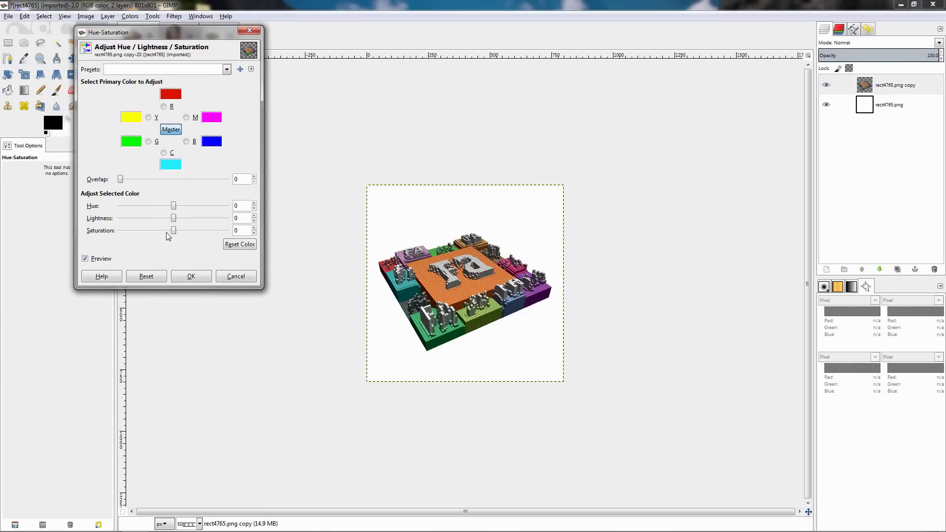
pyautogui.moveTo(176, 229); pyautogui.dragTo(198, 234)
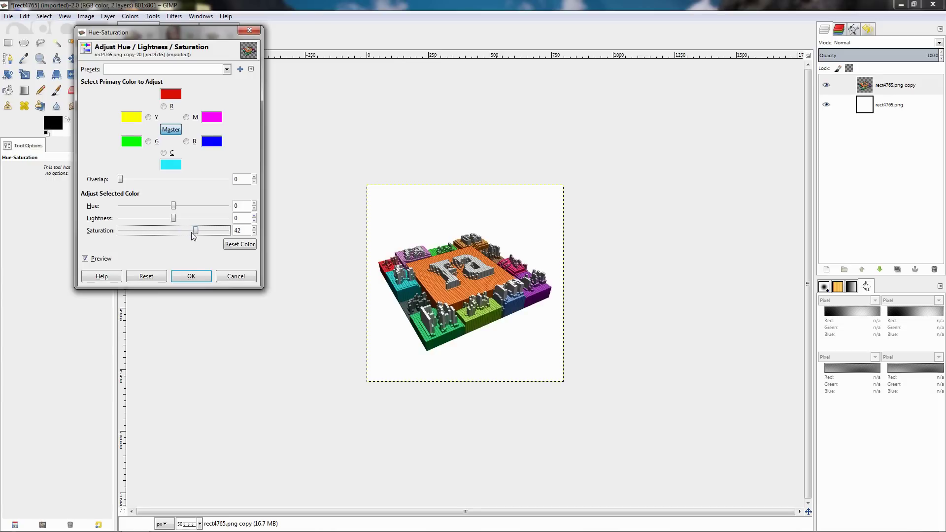
pyautogui.click(87, 262)
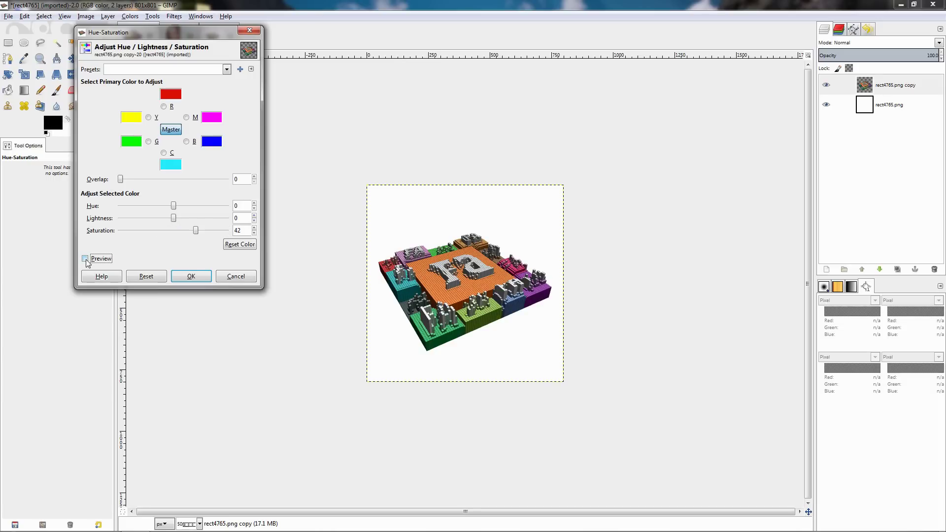
pyautogui.click(86, 262)
pyautogui.click(192, 277)
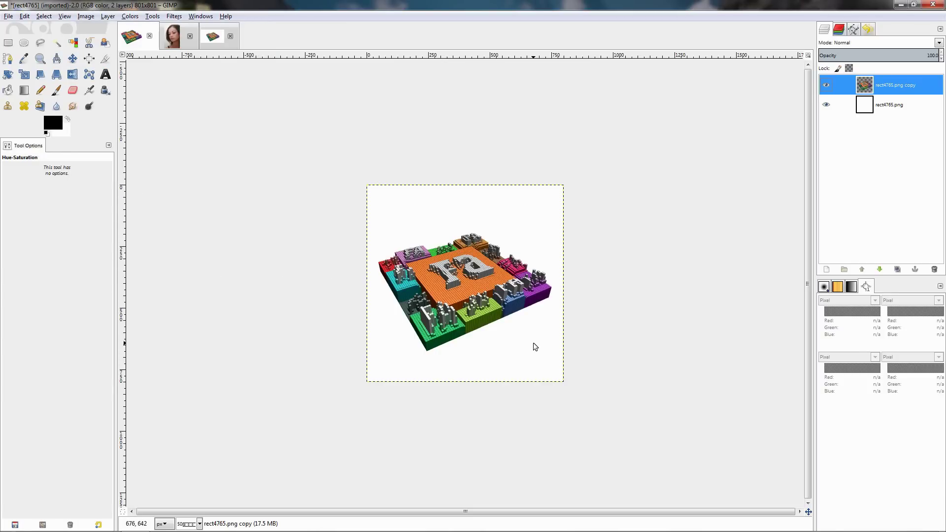
# - Zoom the canvas to 100% to view the saturated voxel logo on white
pyautogui.scroll(2, 536, 346)
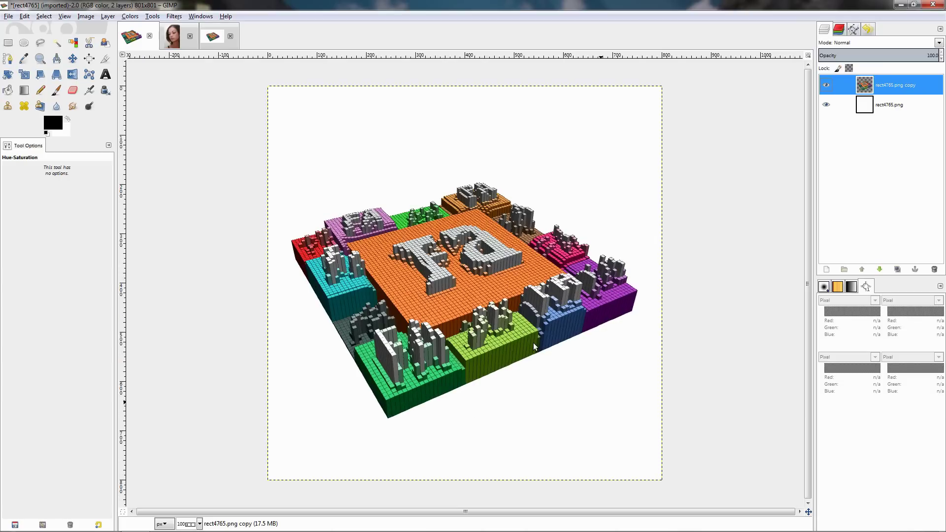